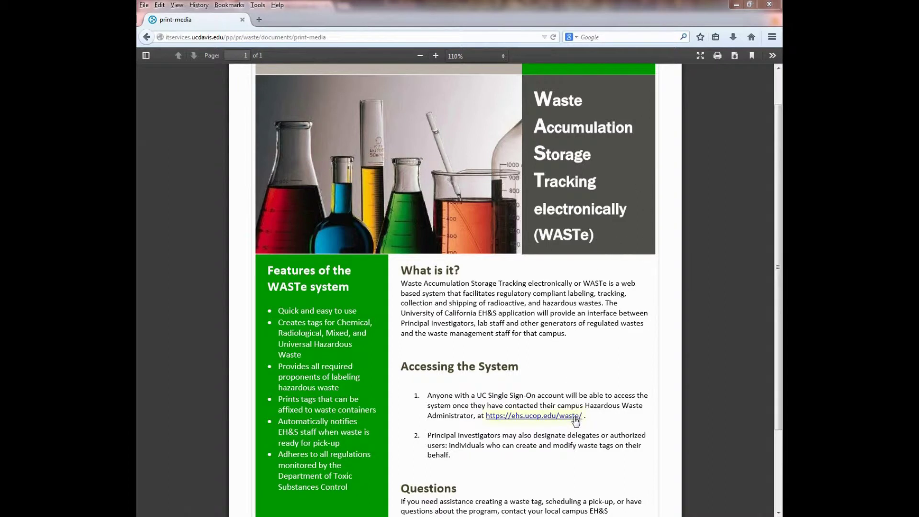
# Step: Go to the ehs.ucop.edu/waste site and start logging in to WASTe
pyautogui.click(576, 420)
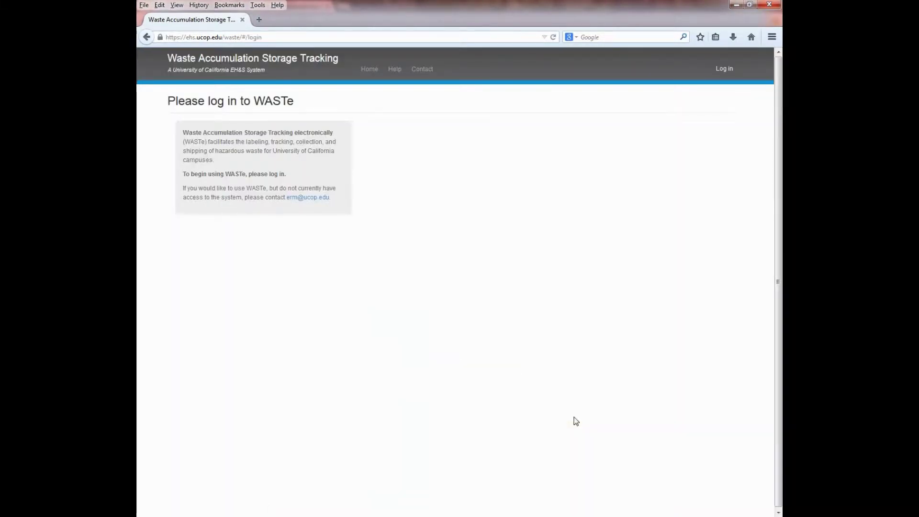
pyautogui.click(726, 70)
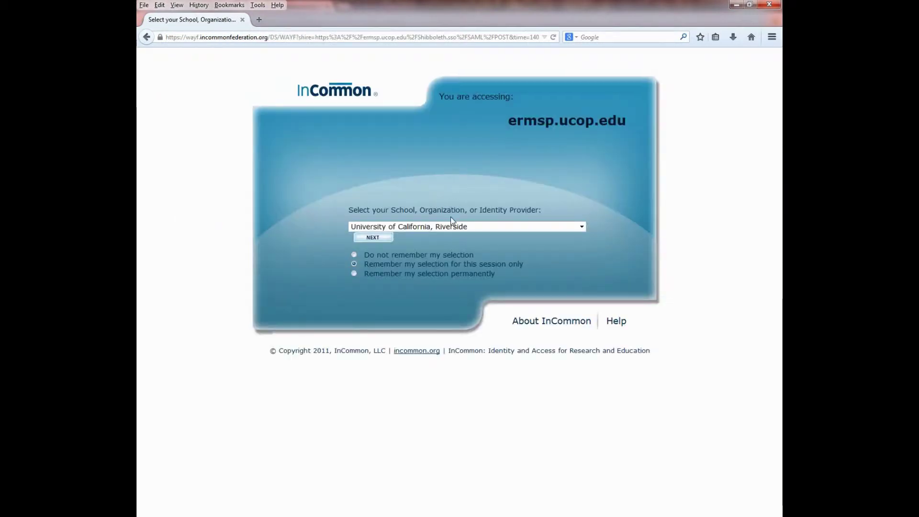
# Step: Sign in through University of California, Riverside using the saved NetID credentials
pyautogui.click(560, 226)
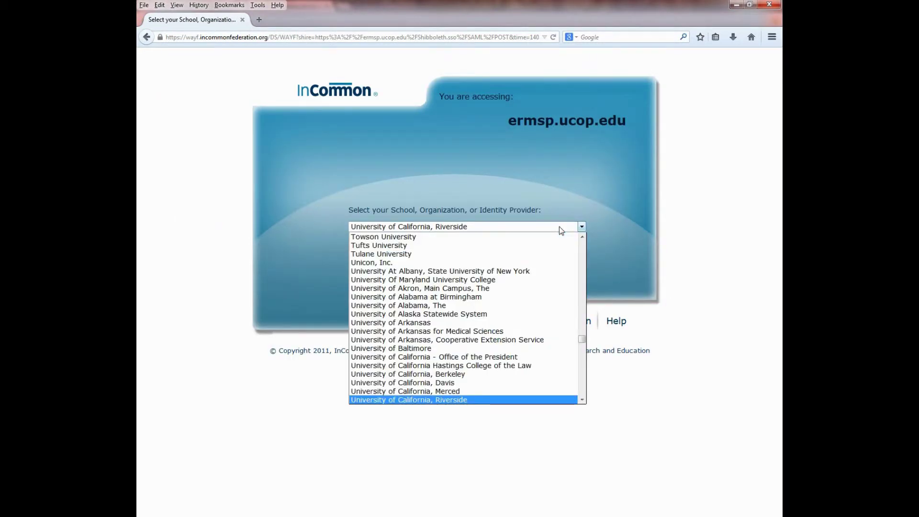
pyautogui.click(560, 226)
pyautogui.click(374, 237)
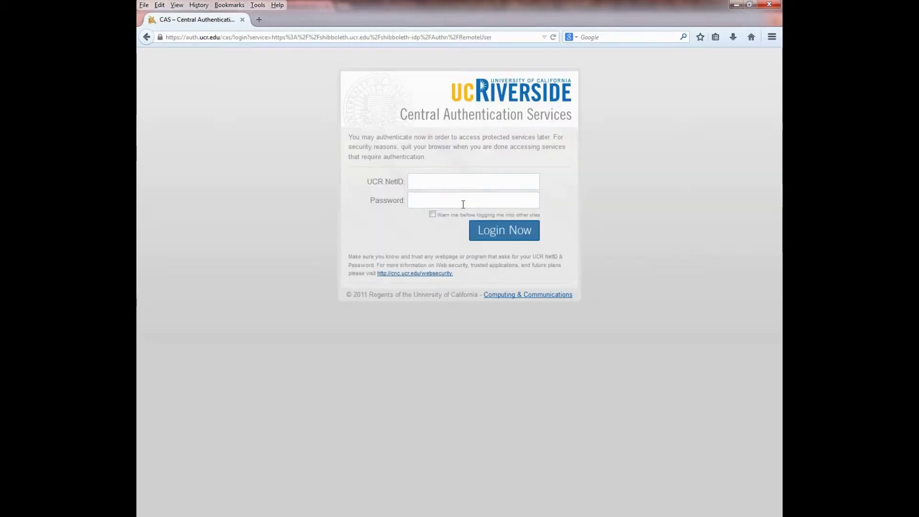
pyautogui.click(459, 181)
pyautogui.write('janet')
pyautogui.click(430, 196)
pyautogui.click(502, 235)
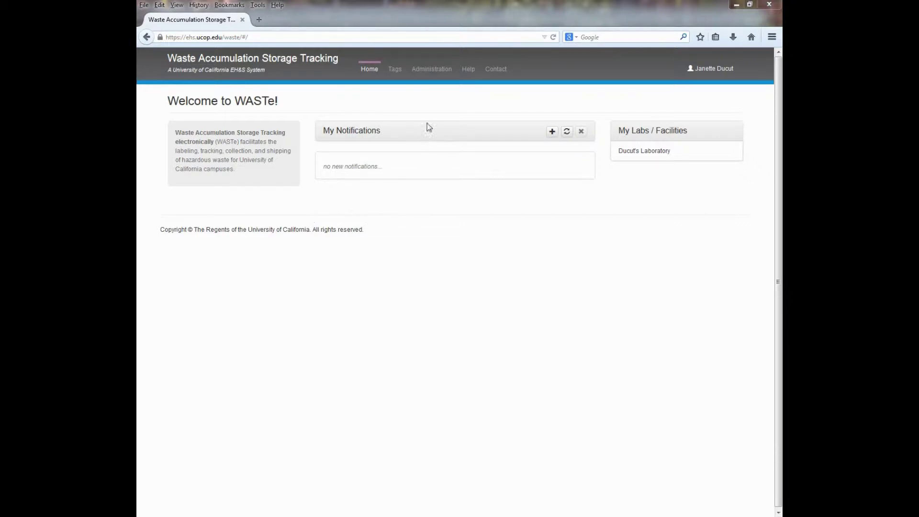
# Step: Open the lab's record for editing under Administration > Waste Generators
pyautogui.click(432, 71)
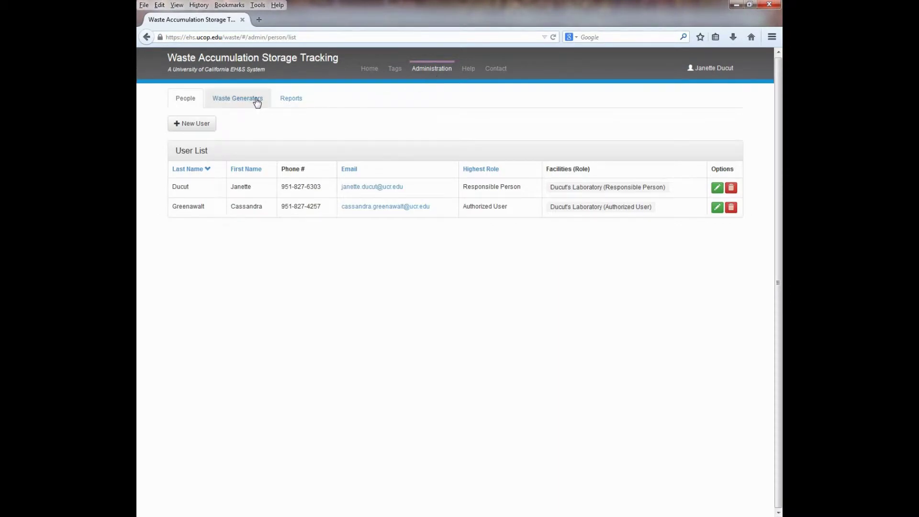
pyautogui.click(257, 100)
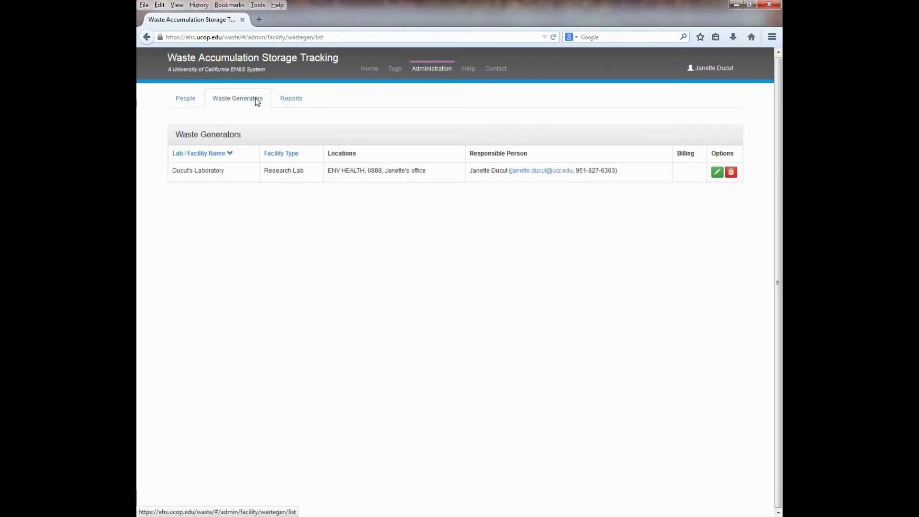
pyautogui.click(717, 171)
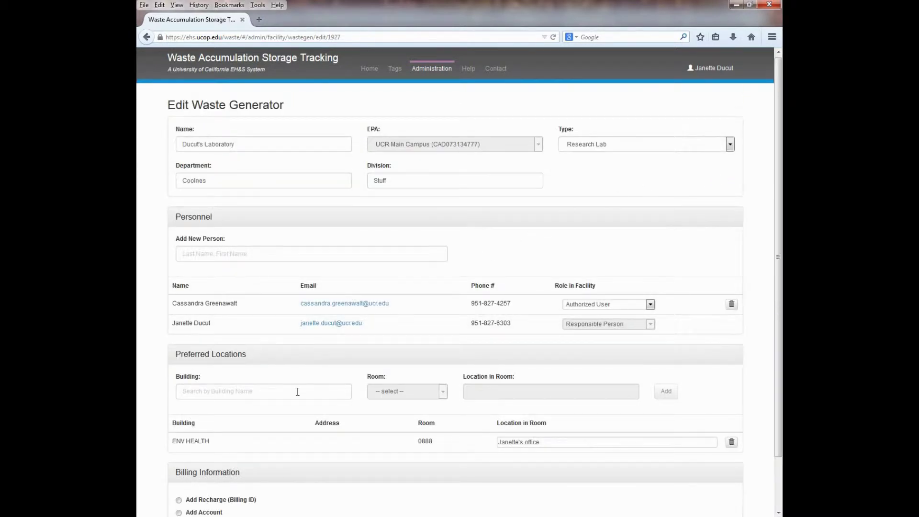
# Step: Add preferred location CHEMICAL SCIENCES, room 0101, 'Under the sink' to the lab
pyautogui.click(298, 391)
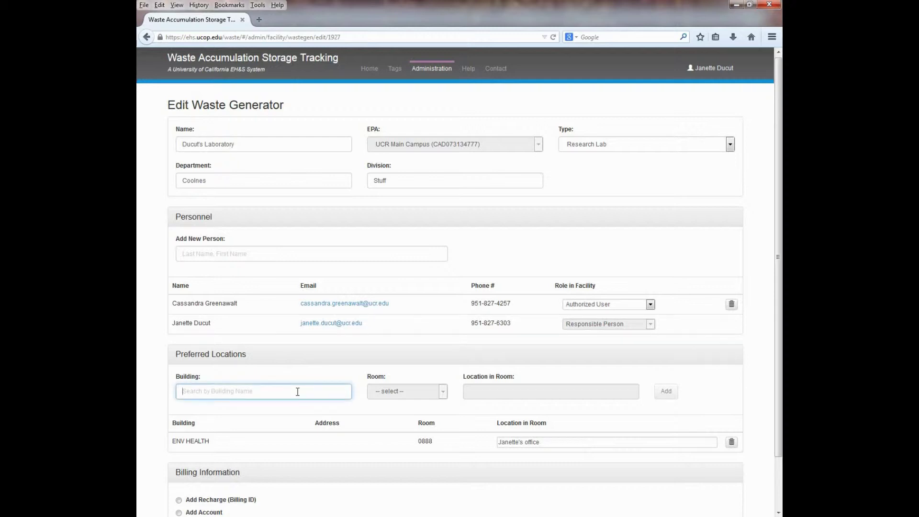
pyautogui.write('chem')
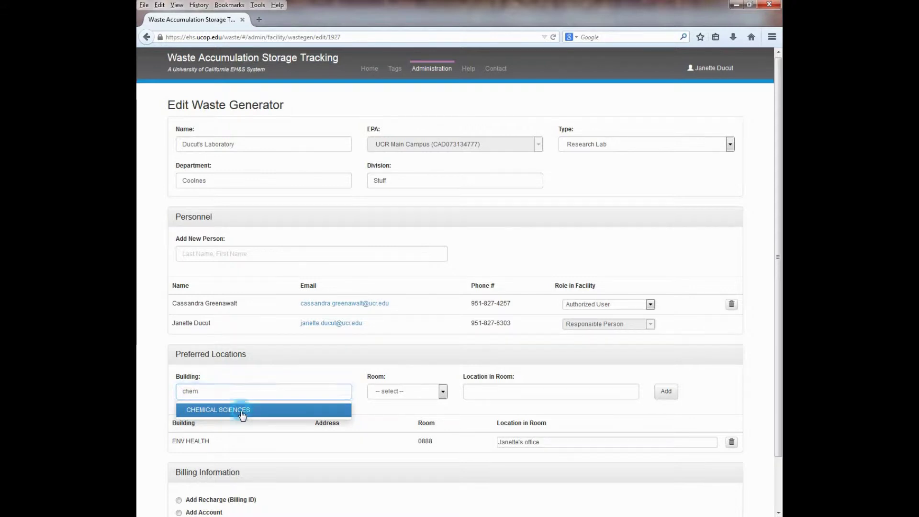
pyautogui.click(242, 415)
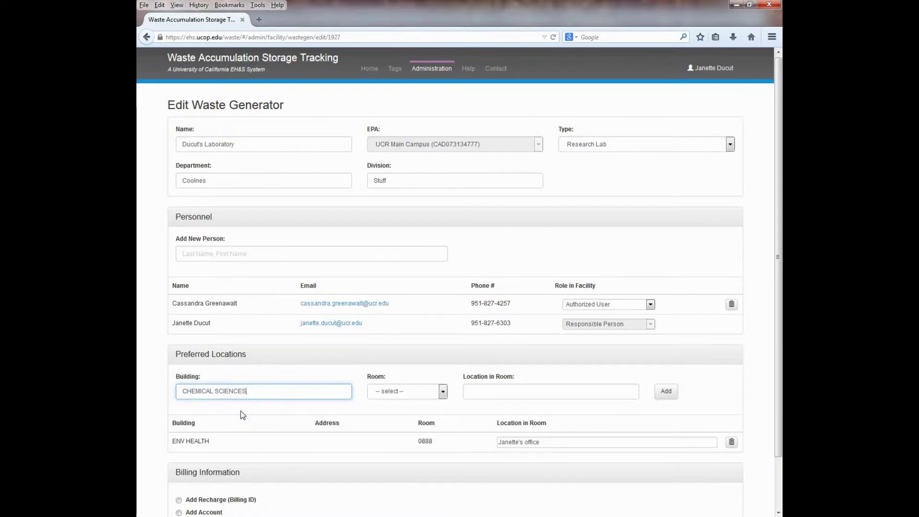
pyautogui.click(442, 393)
pyautogui.click(383, 243)
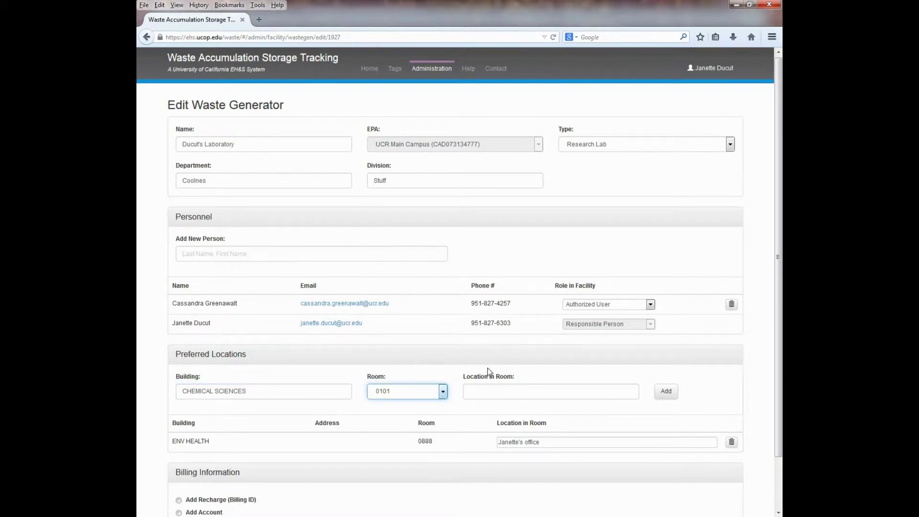
pyautogui.click(501, 395)
pyautogui.write('Under the sink')
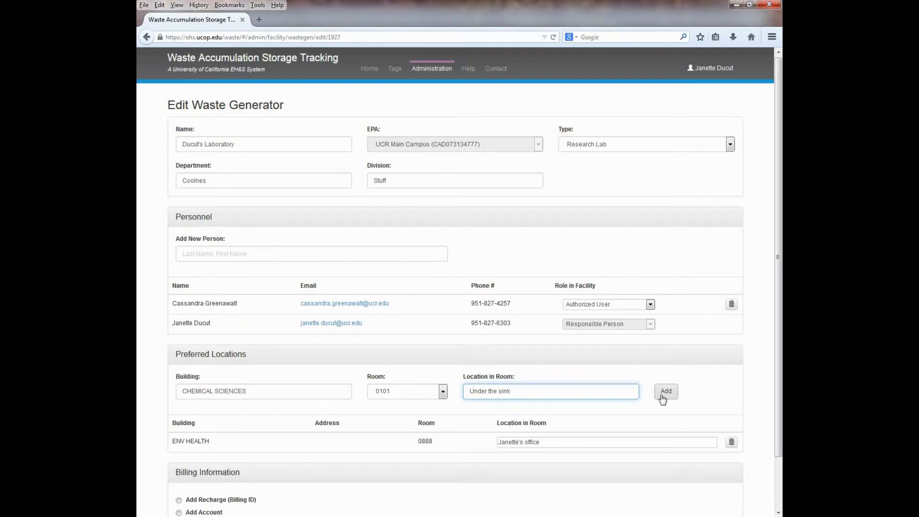
pyautogui.click(662, 397)
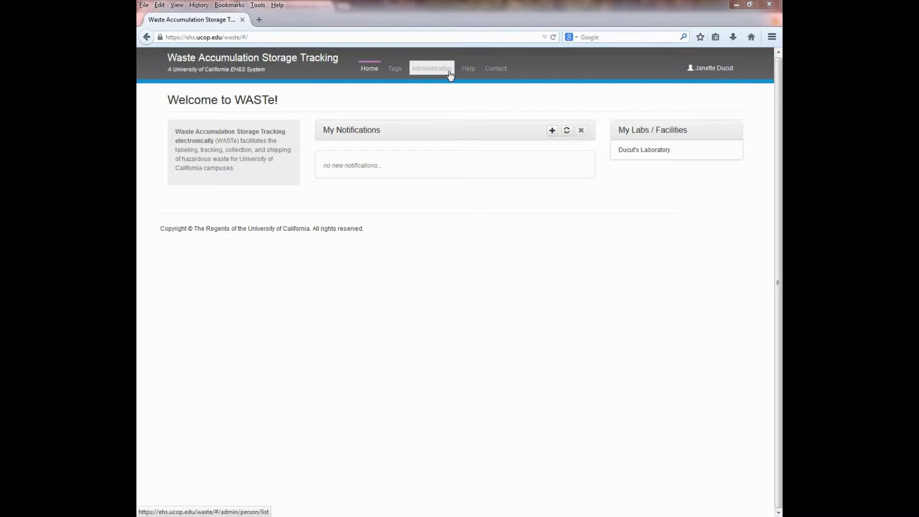
# Step: Start a new user with the person's first name, last name and UCR e-mail address
pyautogui.click(450, 73)
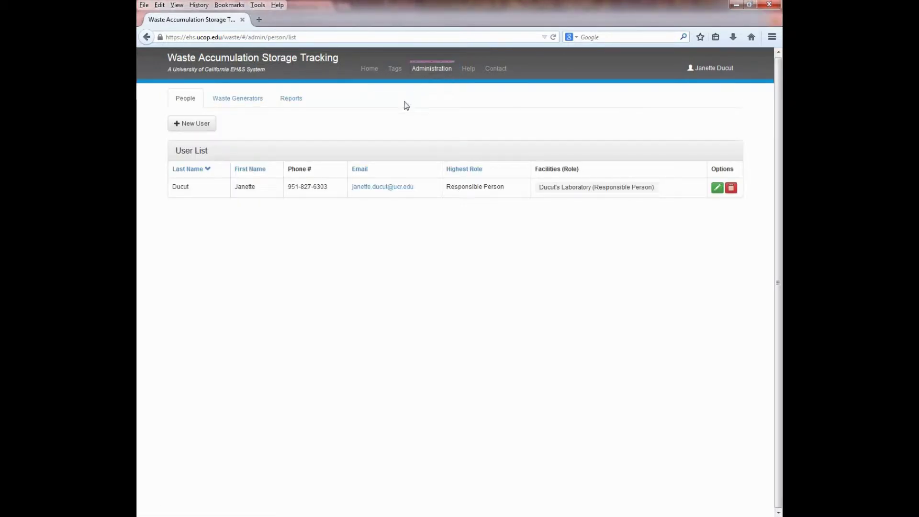
pyautogui.click(198, 124)
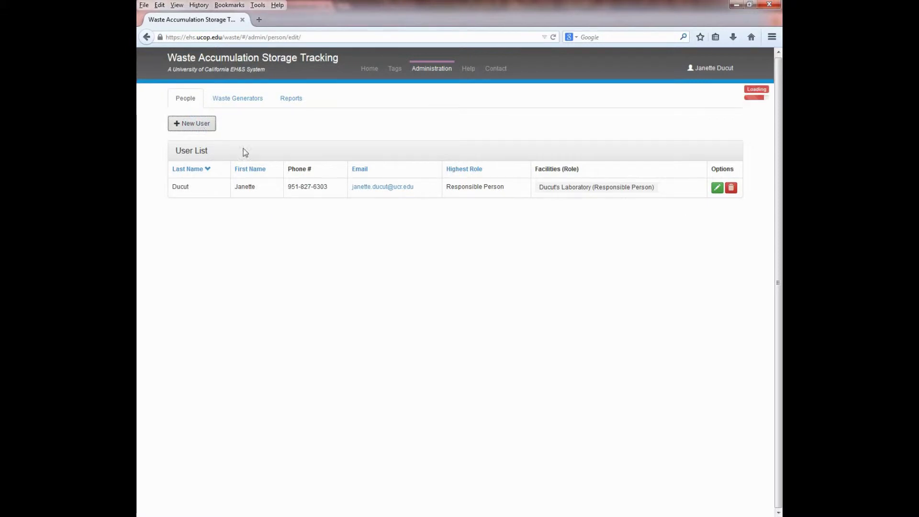
pyautogui.click(318, 184)
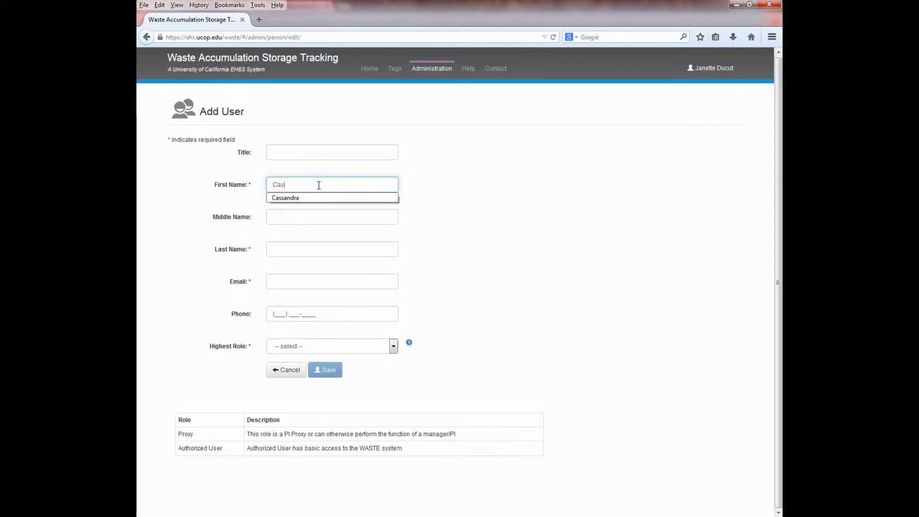
pyautogui.click(301, 248)
pyautogui.click(294, 281)
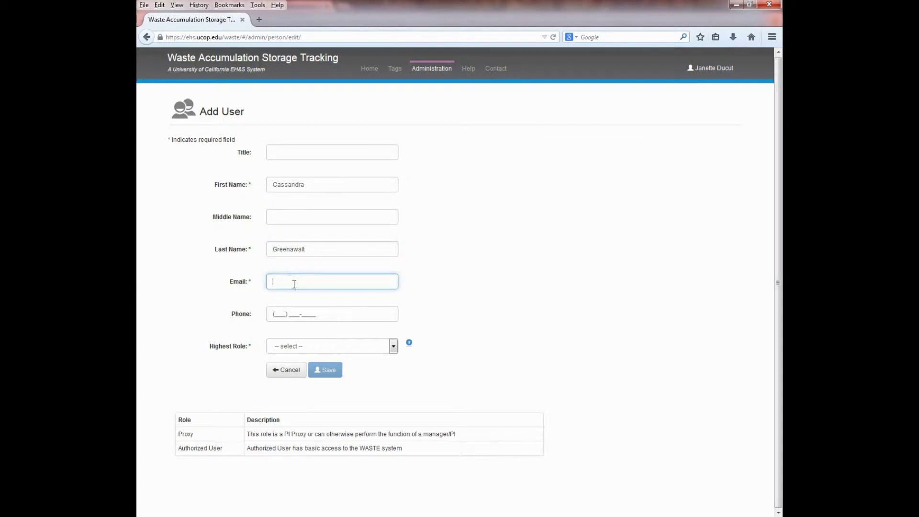
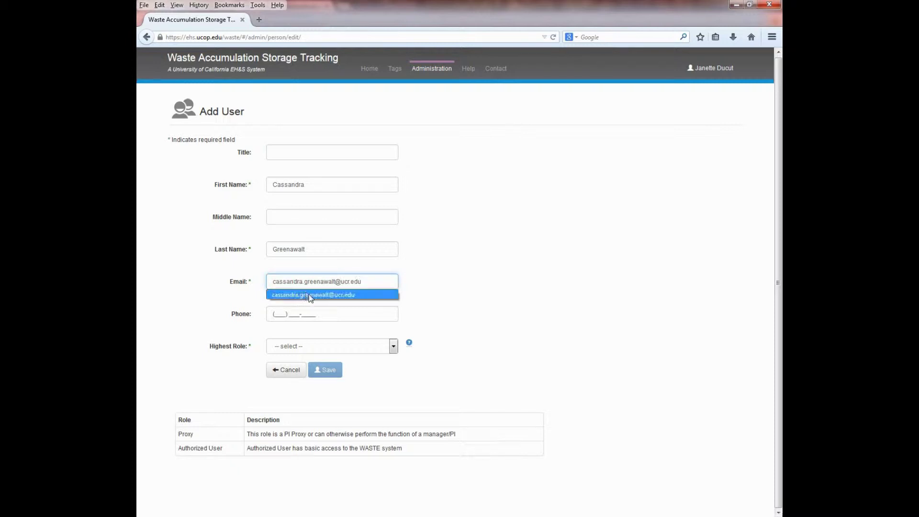
pyautogui.click(309, 294)
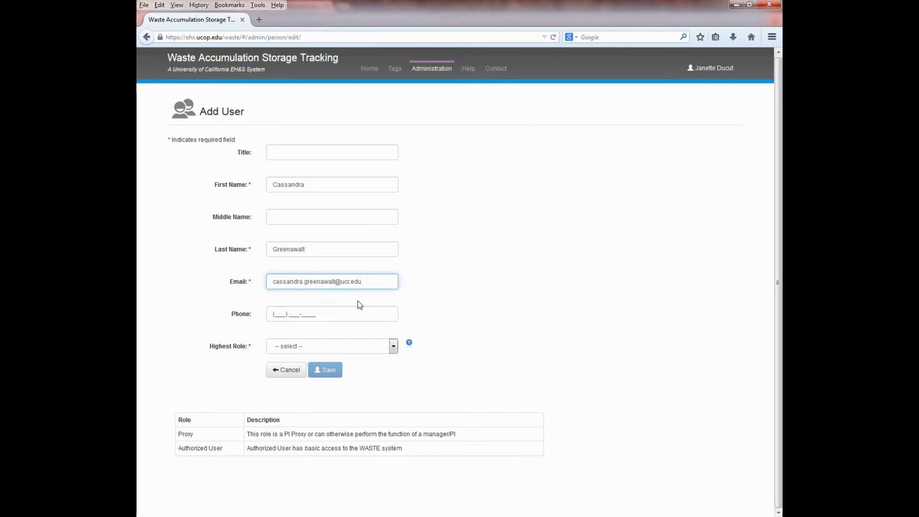
# Step: Give the new user the Authorized User role with laboratory access, and save
pyautogui.click(393, 346)
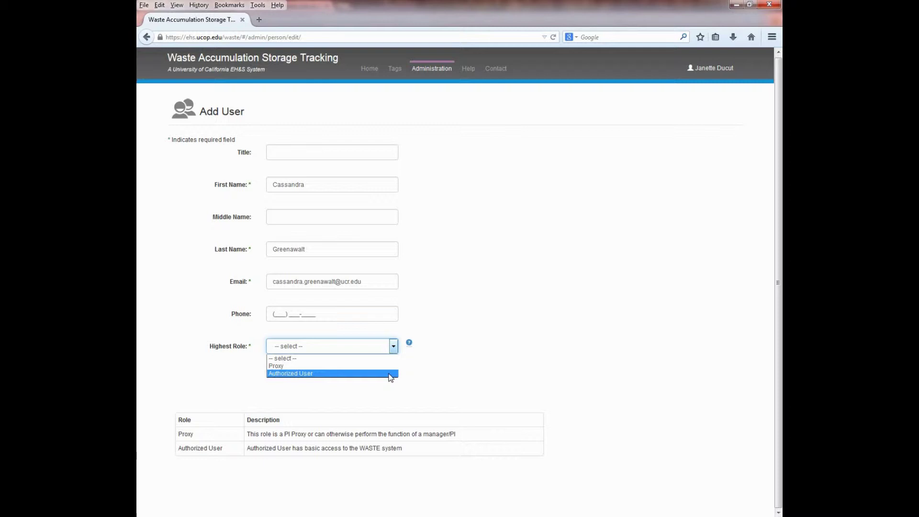
pyautogui.click(391, 374)
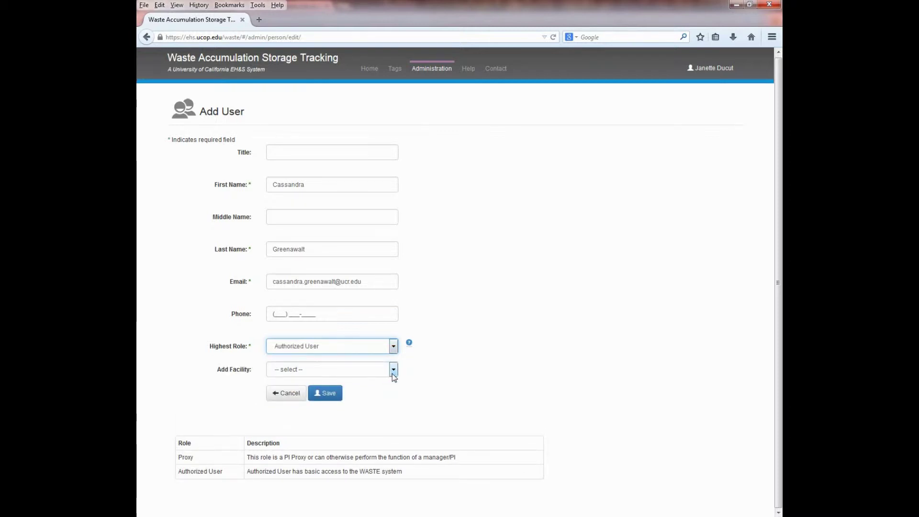
pyautogui.click(392, 373)
pyautogui.click(363, 388)
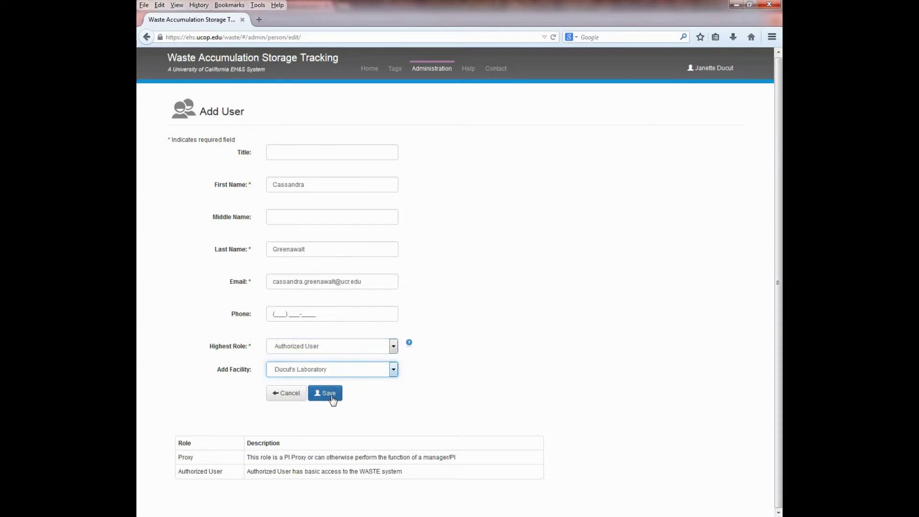
pyautogui.click(332, 399)
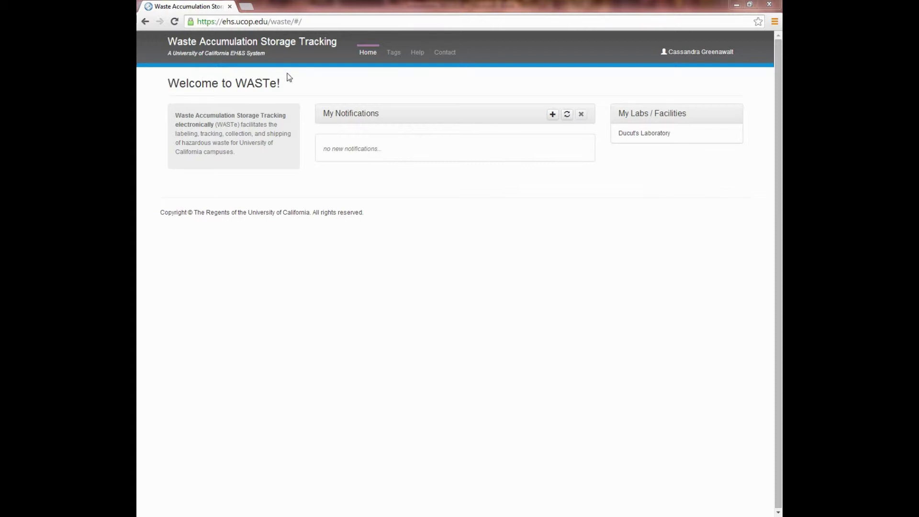
# Step: Show the Tags page listing the Acetone and Pentobarbital containers in accumulation areas
pyautogui.click(401, 59)
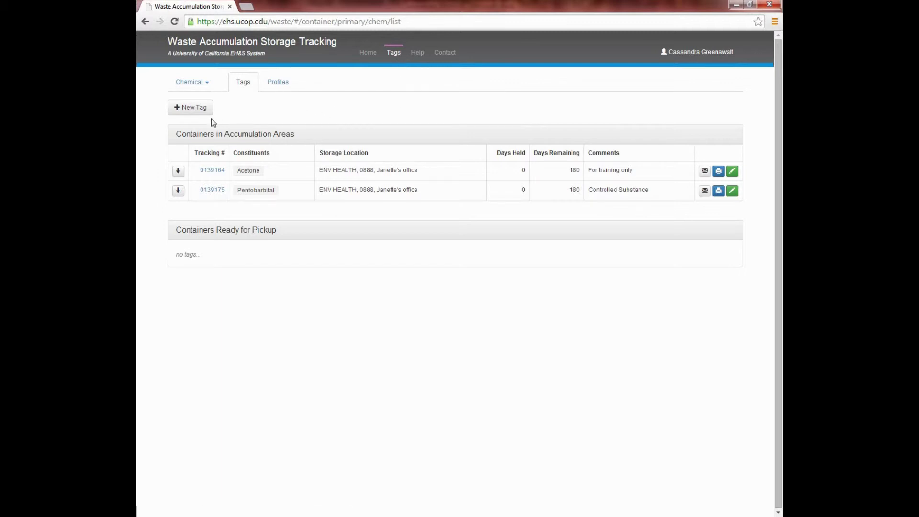
# Step: Start a new Chemical tag for the current lab and location, with physical state Solid
pyautogui.click(201, 109)
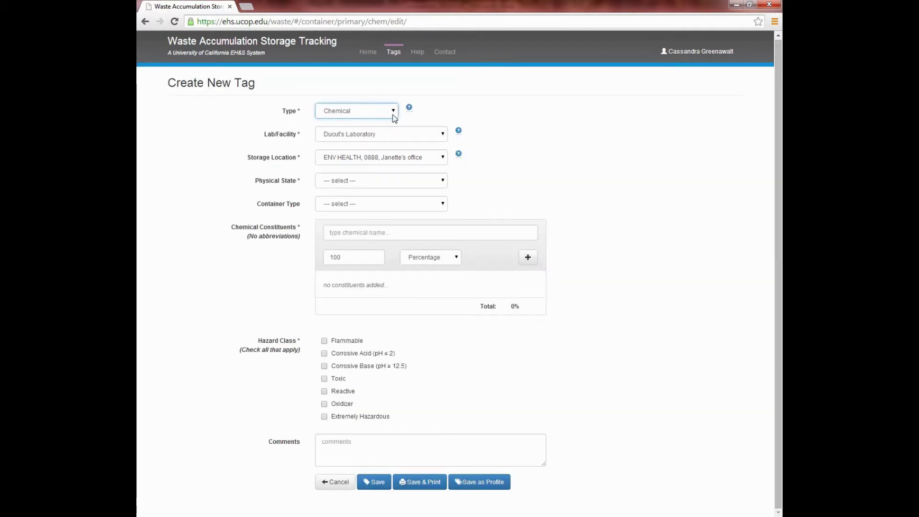
pyautogui.click(392, 113)
pyautogui.click(392, 114)
pyautogui.click(442, 134)
pyautogui.click(442, 133)
pyautogui.click(443, 156)
pyautogui.click(443, 156)
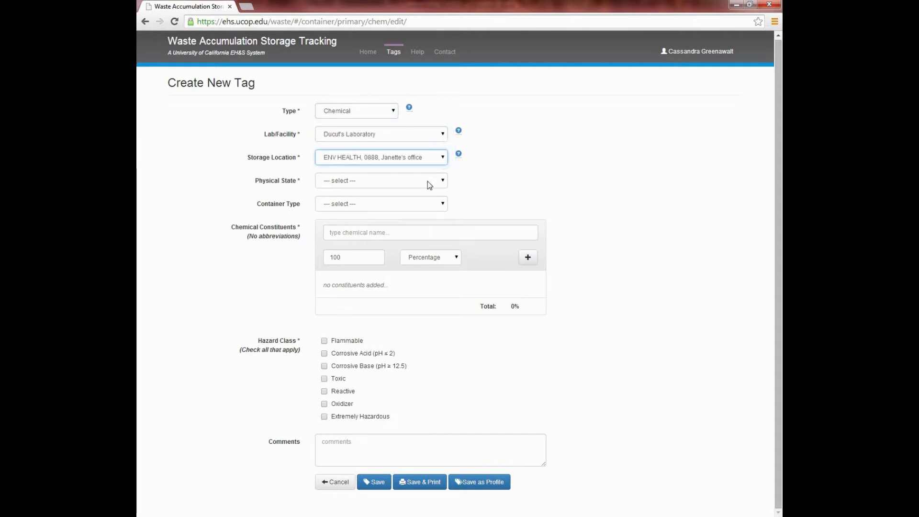
pyautogui.click(390, 180)
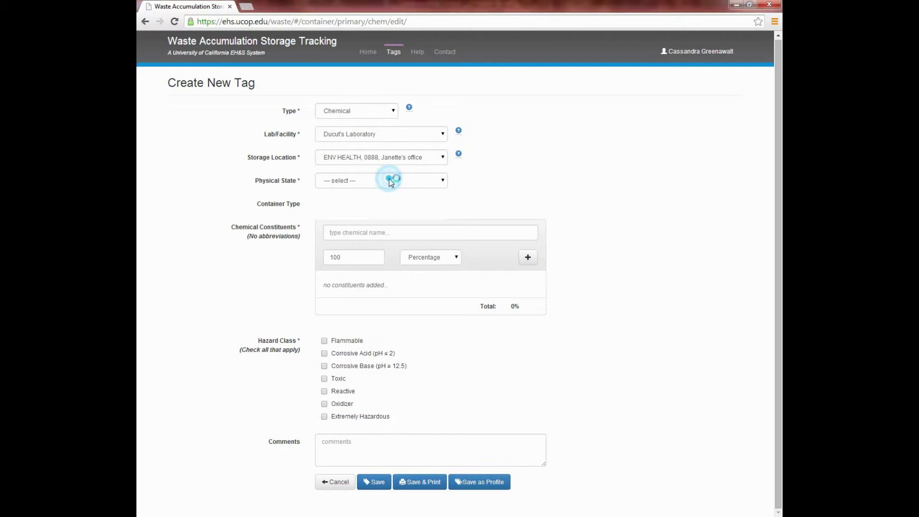
pyautogui.click(346, 202)
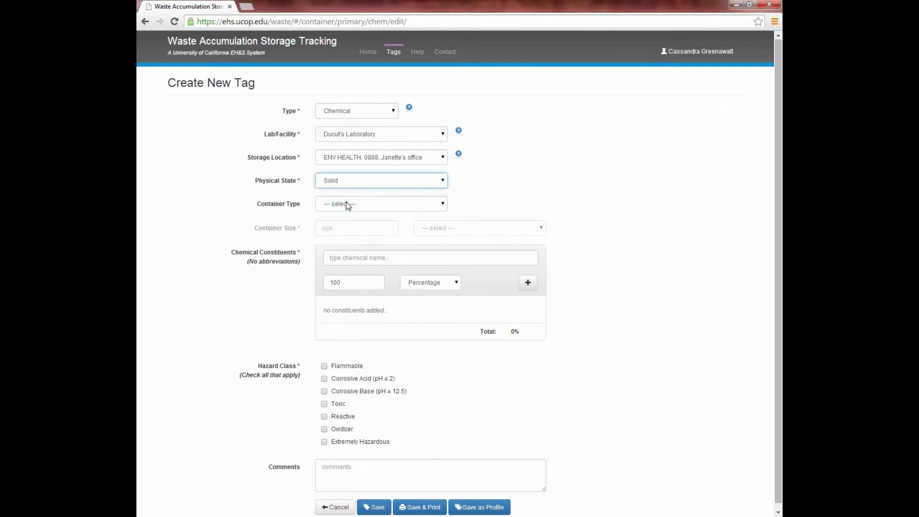
# Step: Set the container to a plastic bottle of 500 Milligrams
pyautogui.click(443, 205)
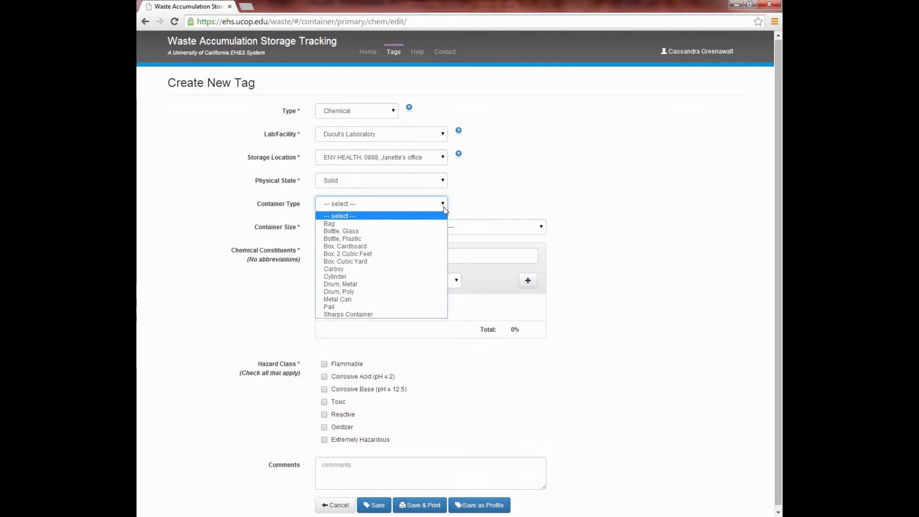
pyautogui.click(441, 238)
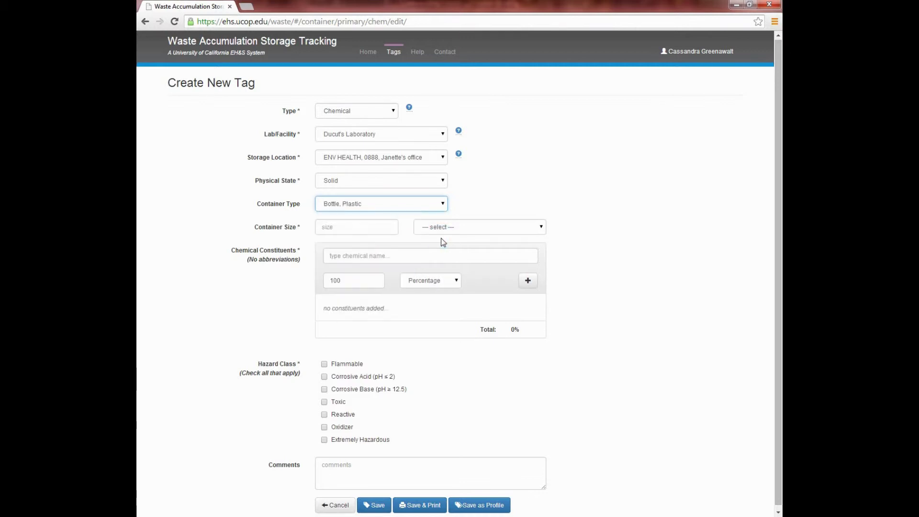
pyautogui.click(537, 226)
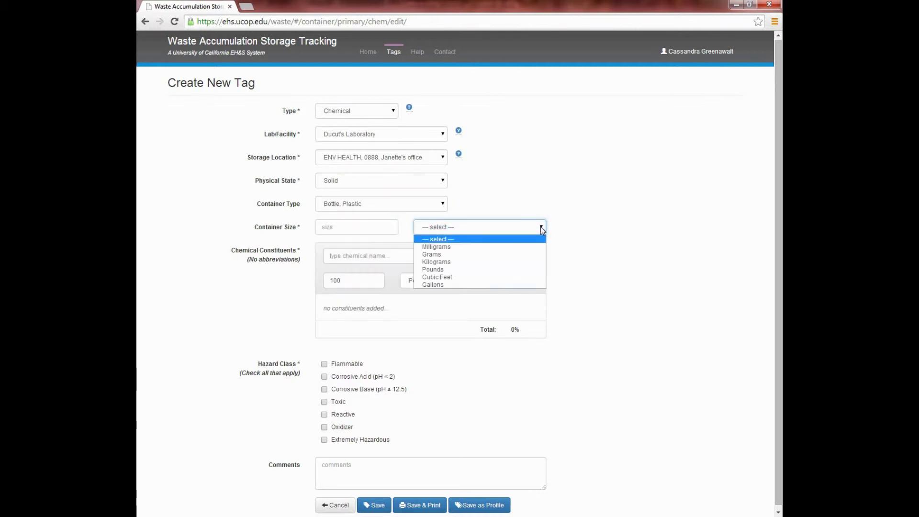
pyautogui.click(486, 246)
pyautogui.click(378, 228)
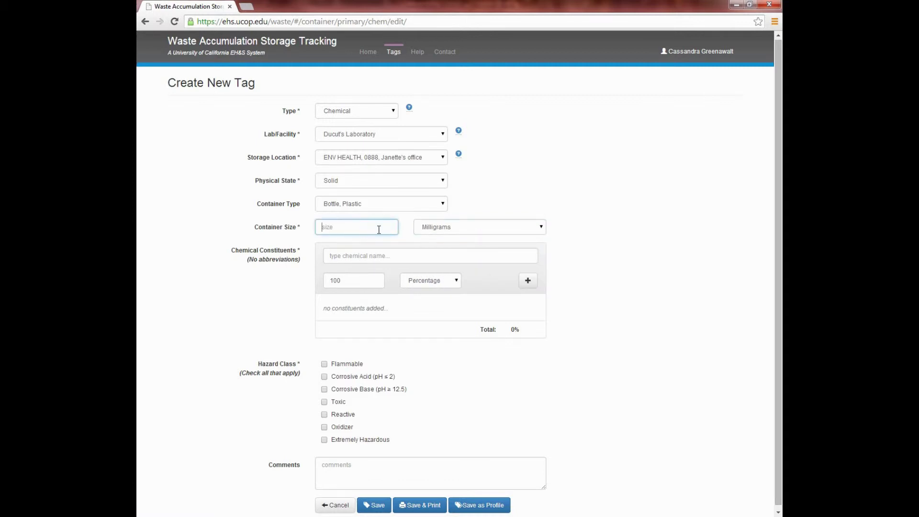
pyautogui.write('500')
pyautogui.click(399, 257)
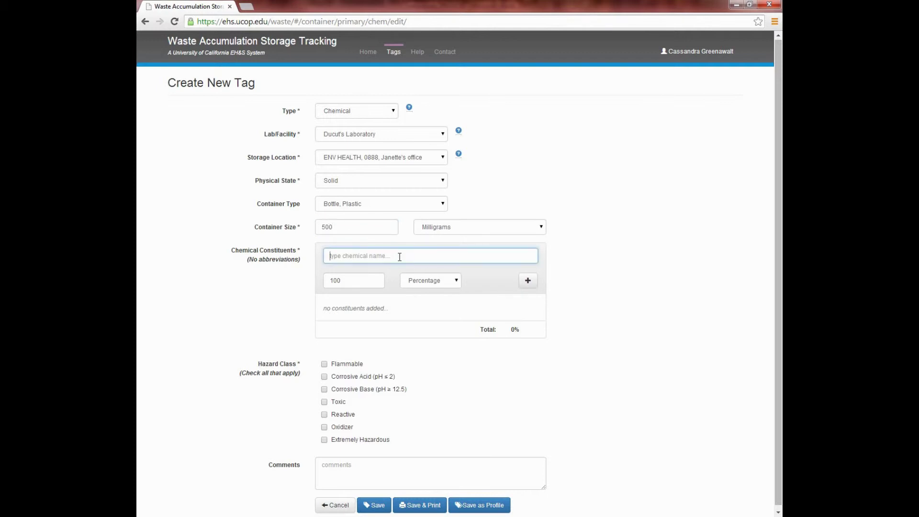
# Step: Add Ketamine at 100%, check Toxic, and comment 'Controlled Substance'
pyautogui.write('Ketamine')
pyautogui.click(372, 279)
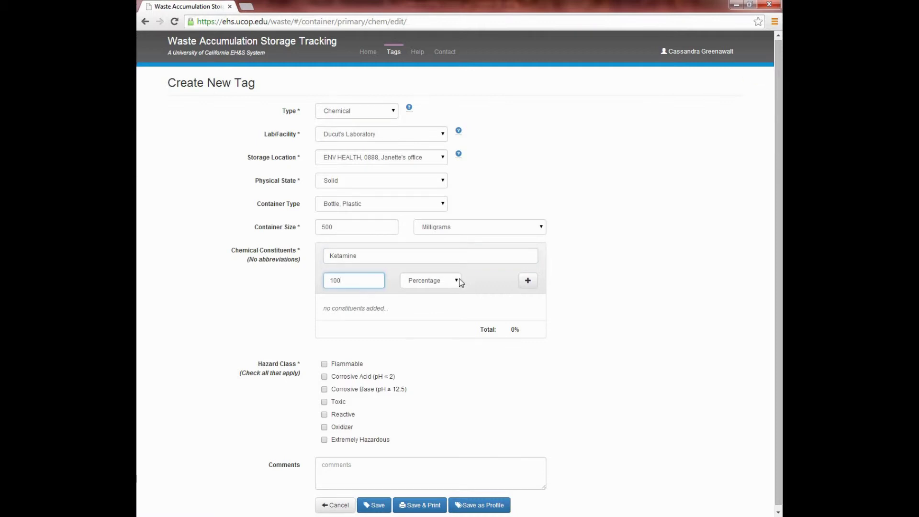
pyautogui.click(534, 284)
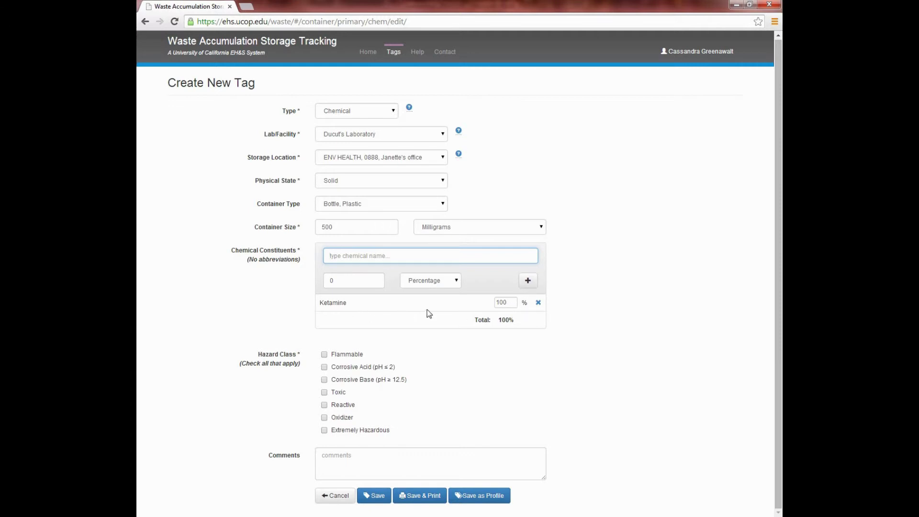
pyautogui.click(513, 304)
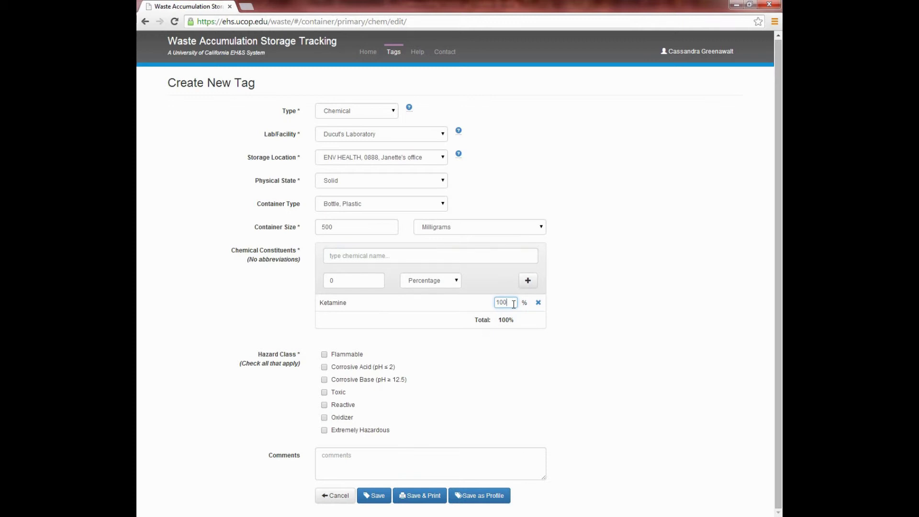
pyautogui.click(324, 393)
pyautogui.click(362, 458)
pyautogui.write('C')
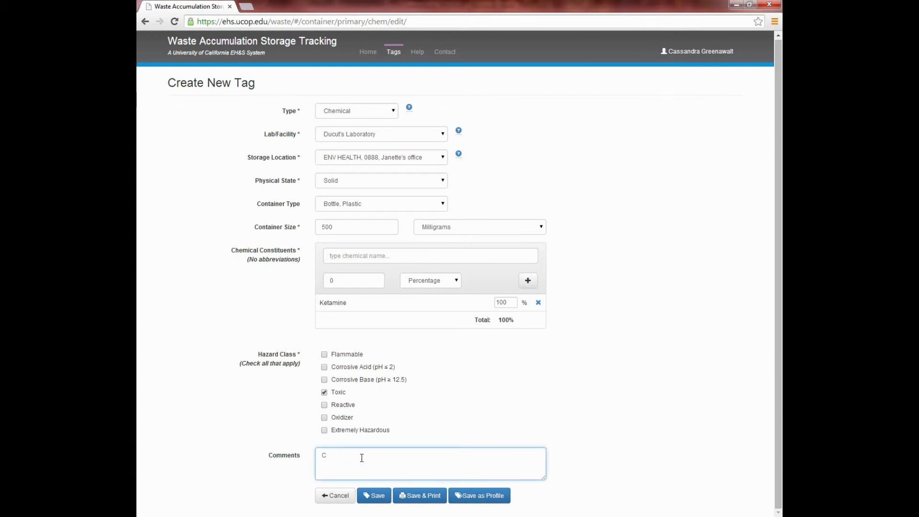
pyautogui.write('ontrolled Substan')
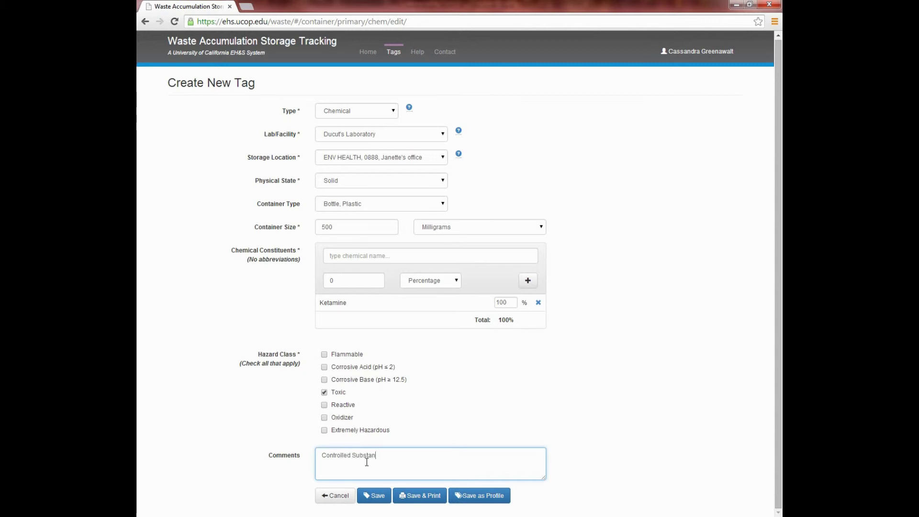
pyautogui.write('ce')
# Step: Save and print the tag as a PDF named 'label'
pyautogui.click(406, 498)
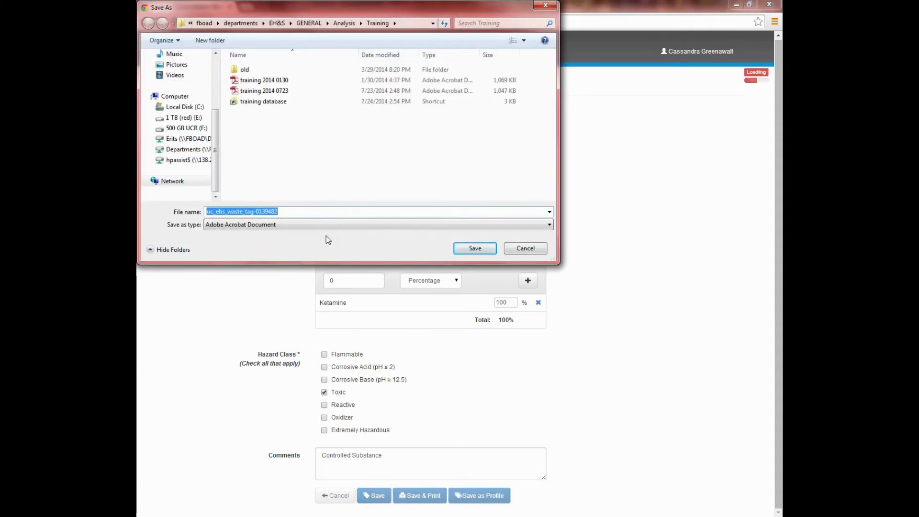
pyautogui.write('label')
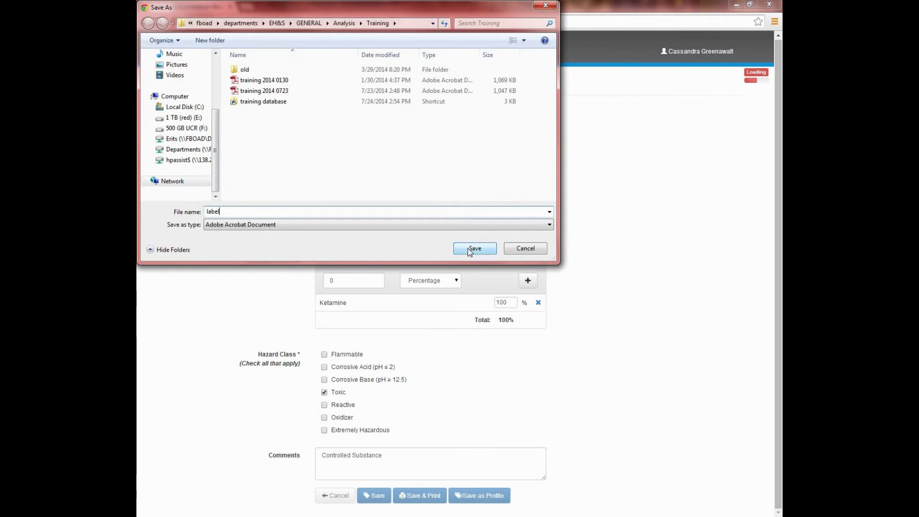
pyautogui.click(467, 248)
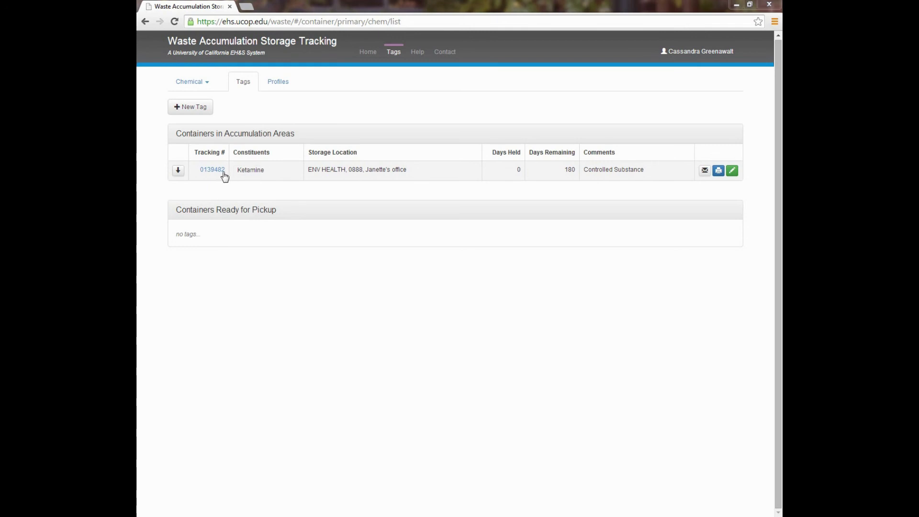
# Step: Move the Ketamine container to Containers Ready for Pickup
pyautogui.click(178, 172)
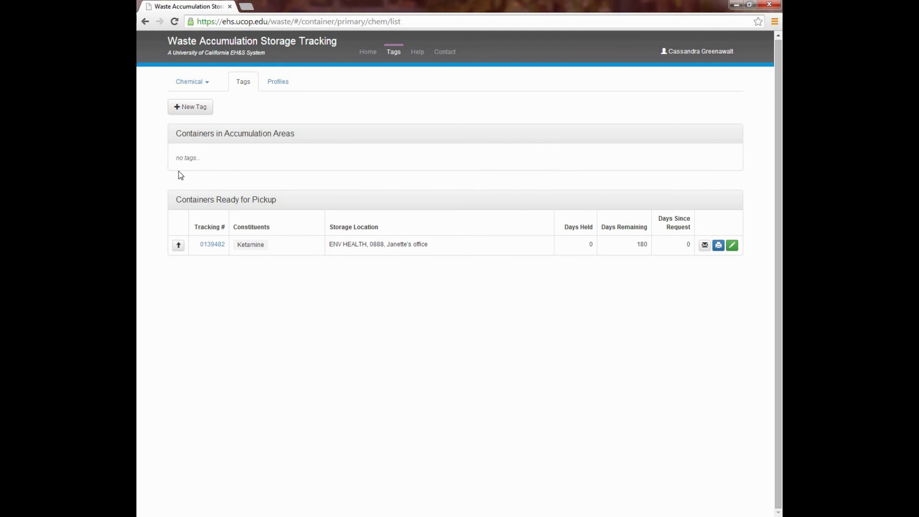